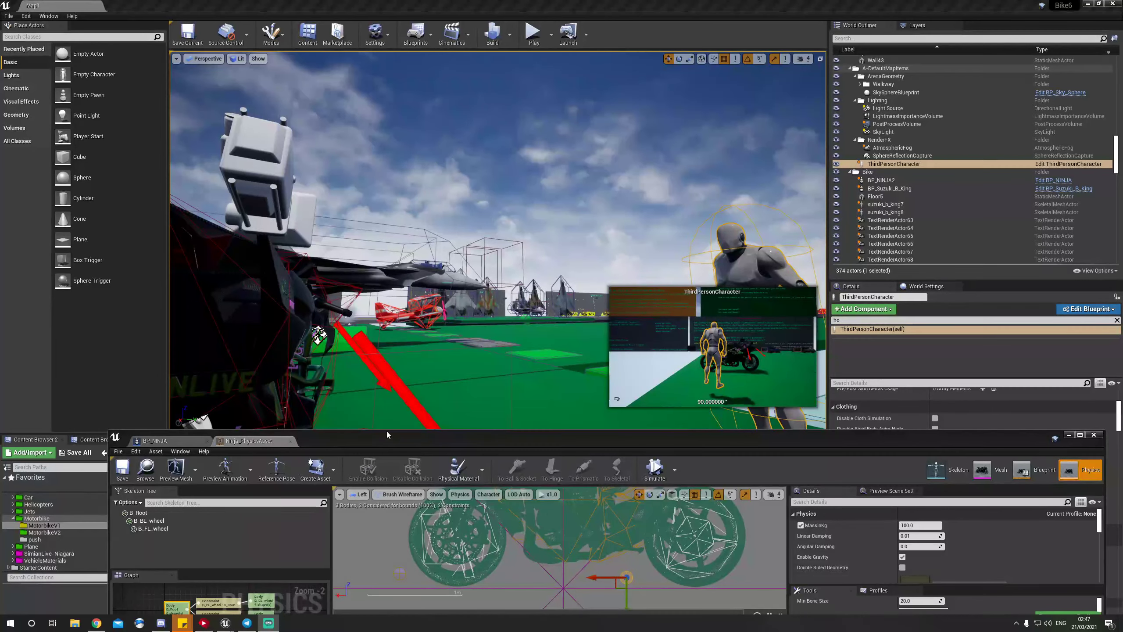
Step: Select the Wall40 actor and launch a play-in-editor session of the level
left_click(584, 347)
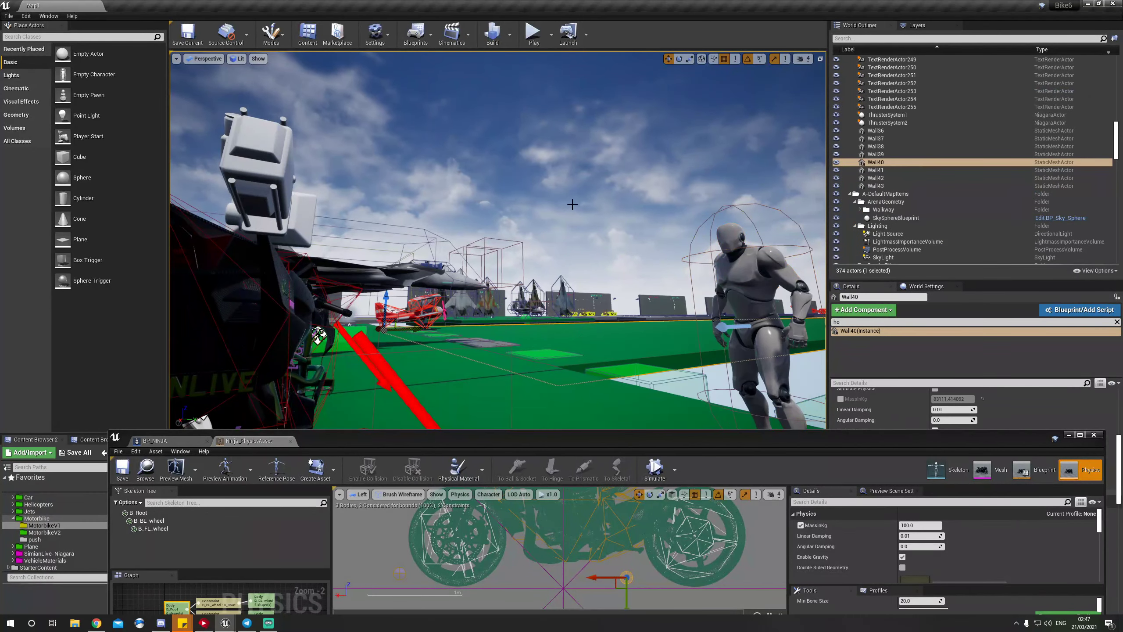
left_click(530, 42)
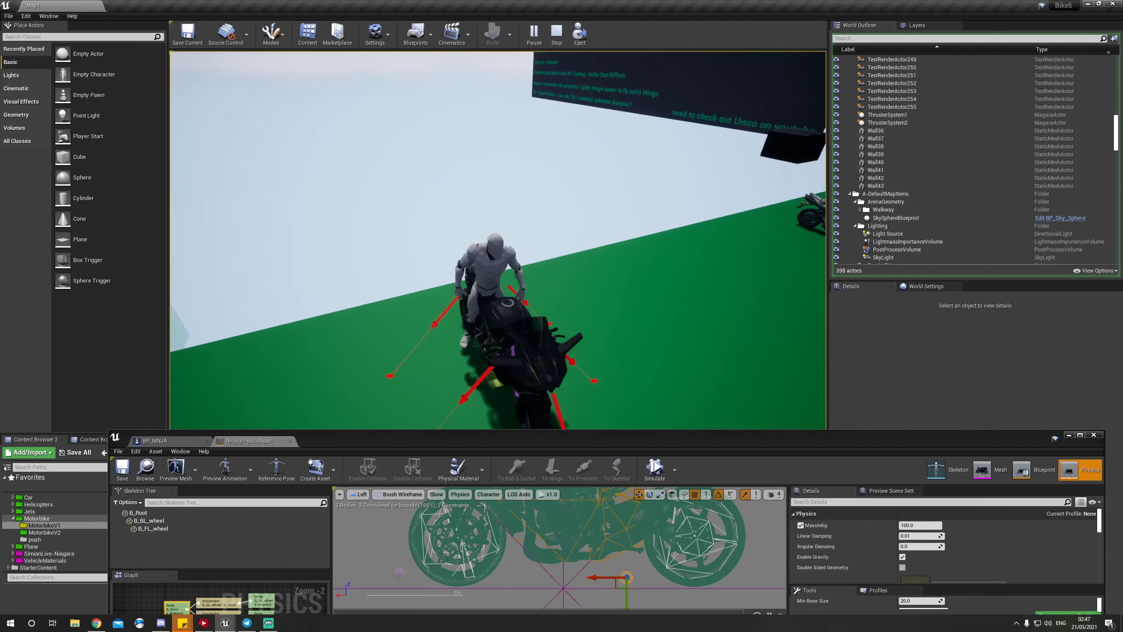
Step: Mount the motorbike, switch to a rear camera view, ride it, then dismount on foot
key("e")
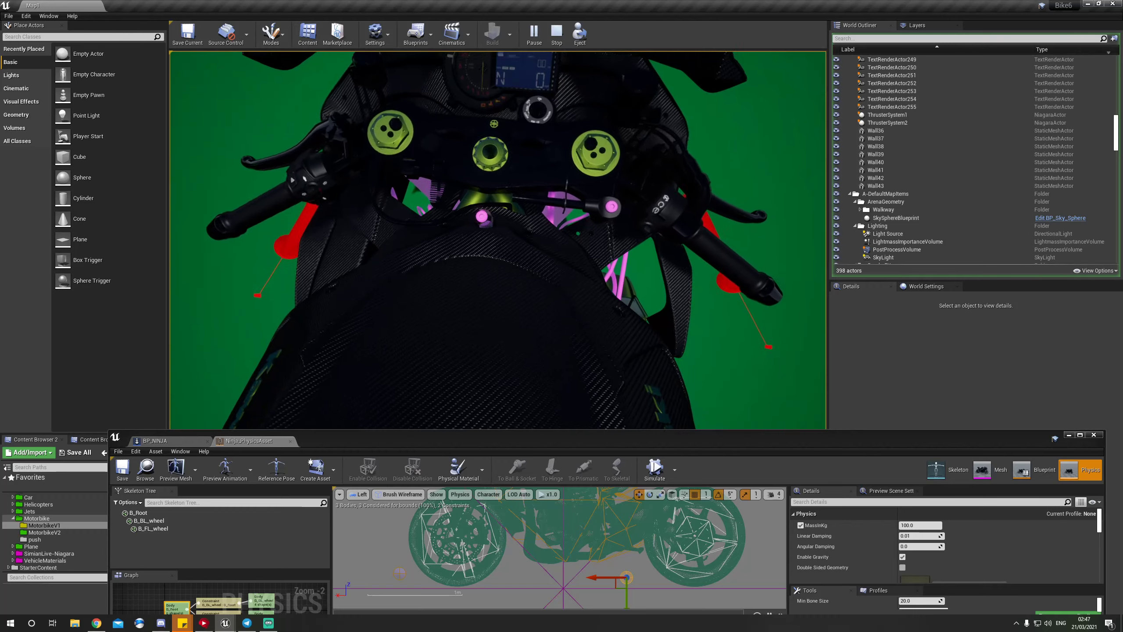
key("e")
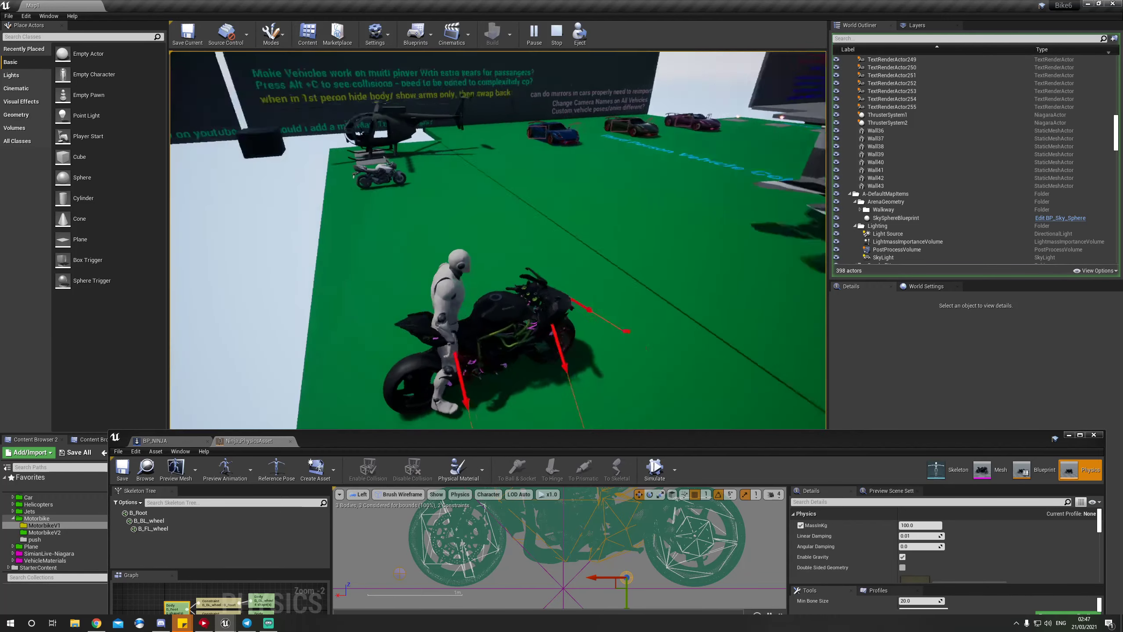
key("e")
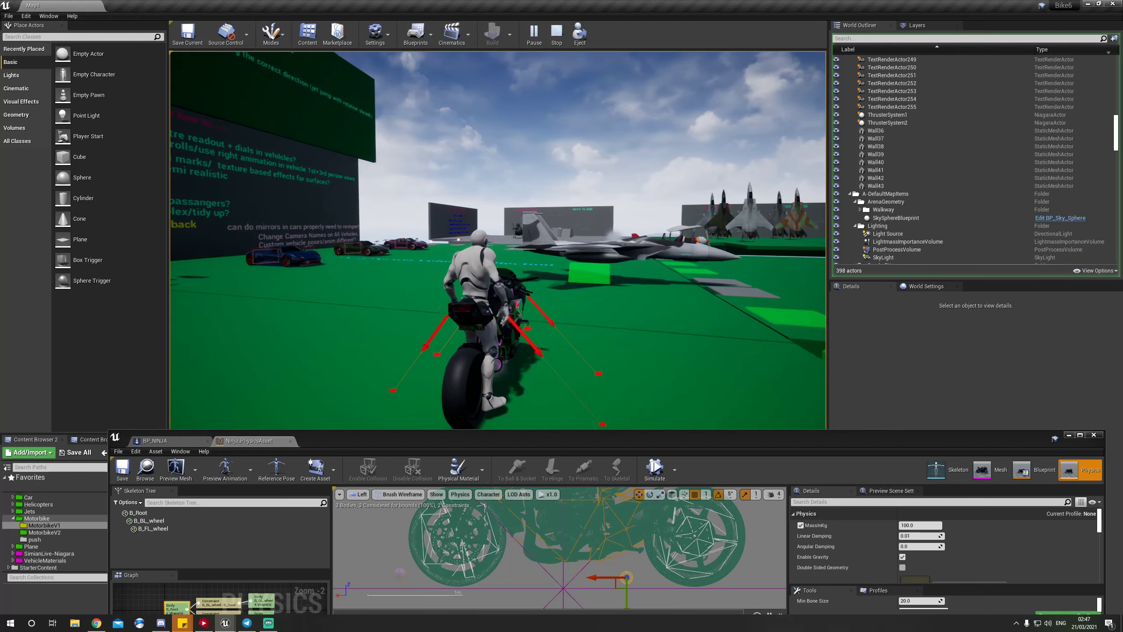
key("e")
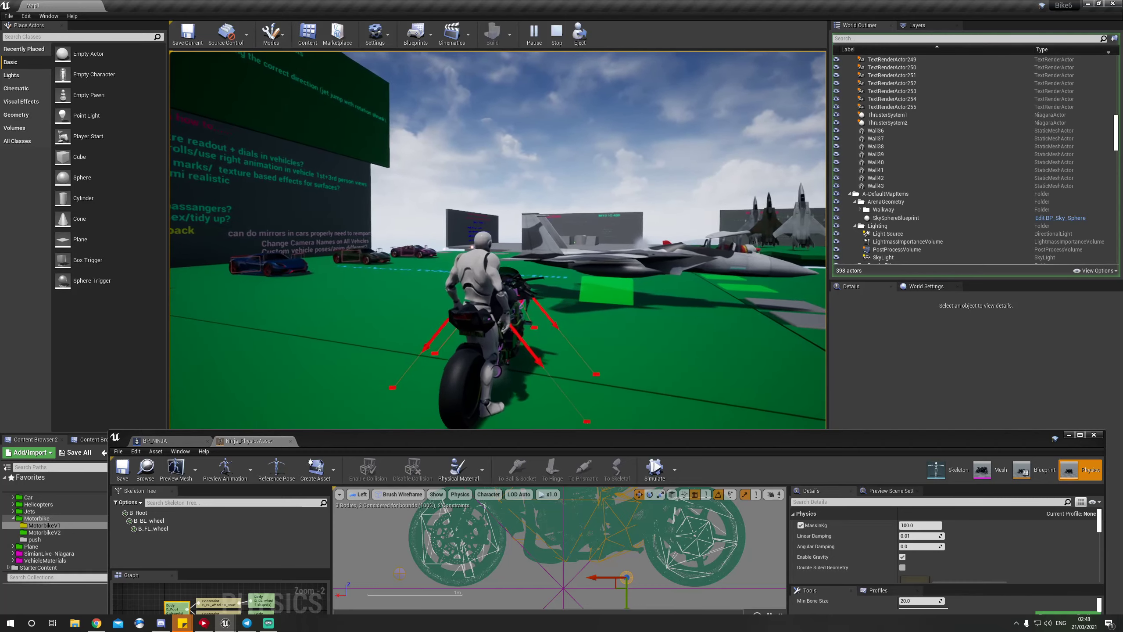
key("f")
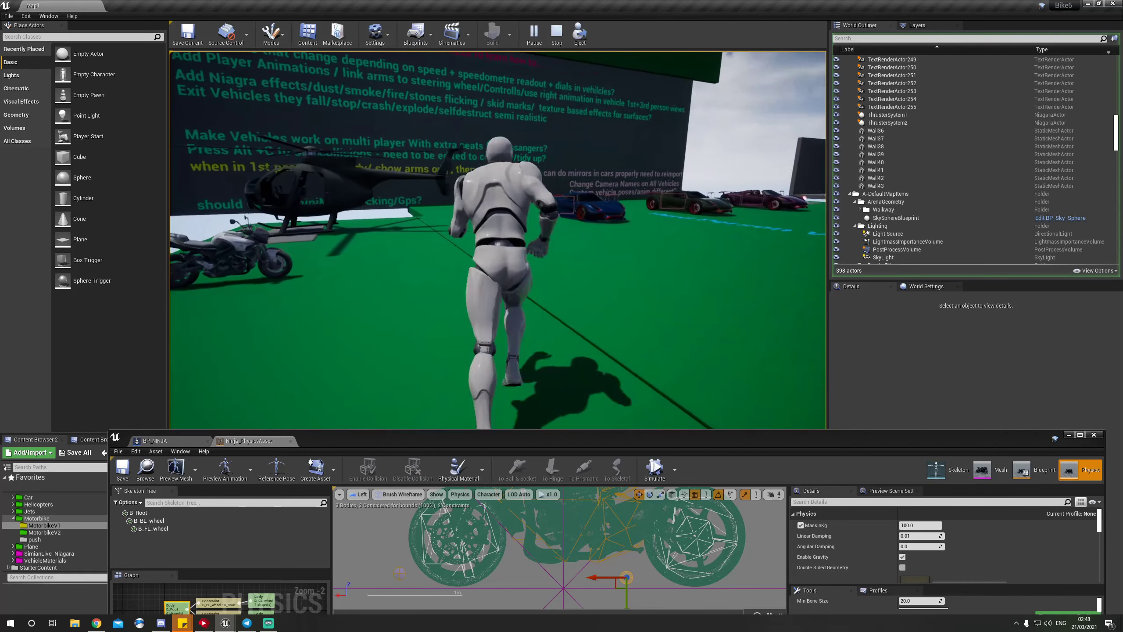
Step: Board the helicopter after a first attempt, then jump back out
key("f")
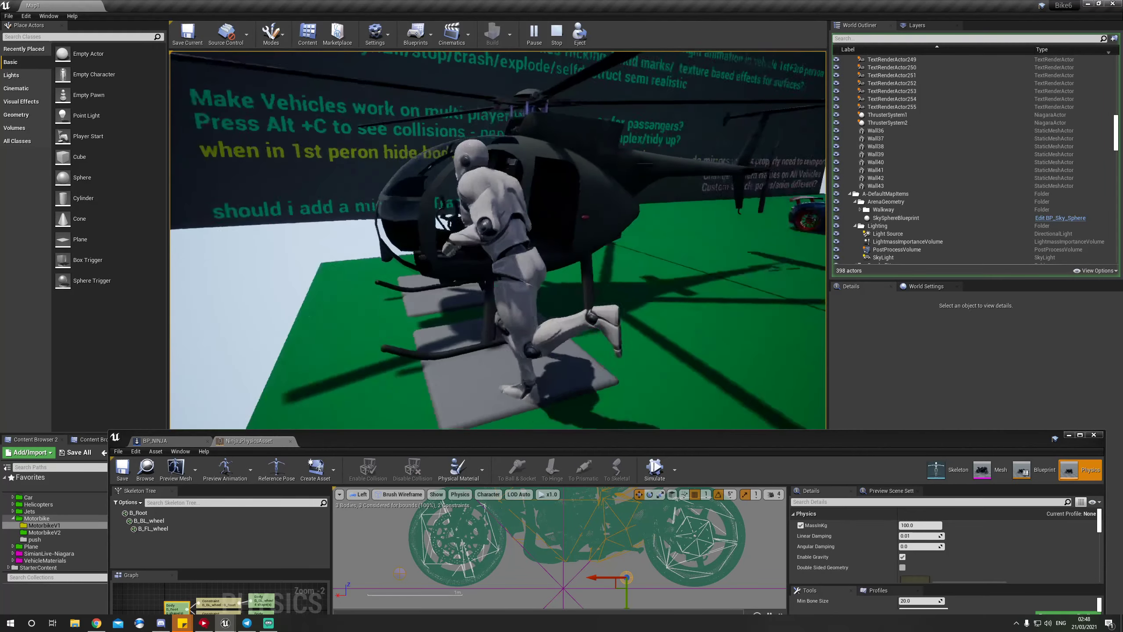
key("w")
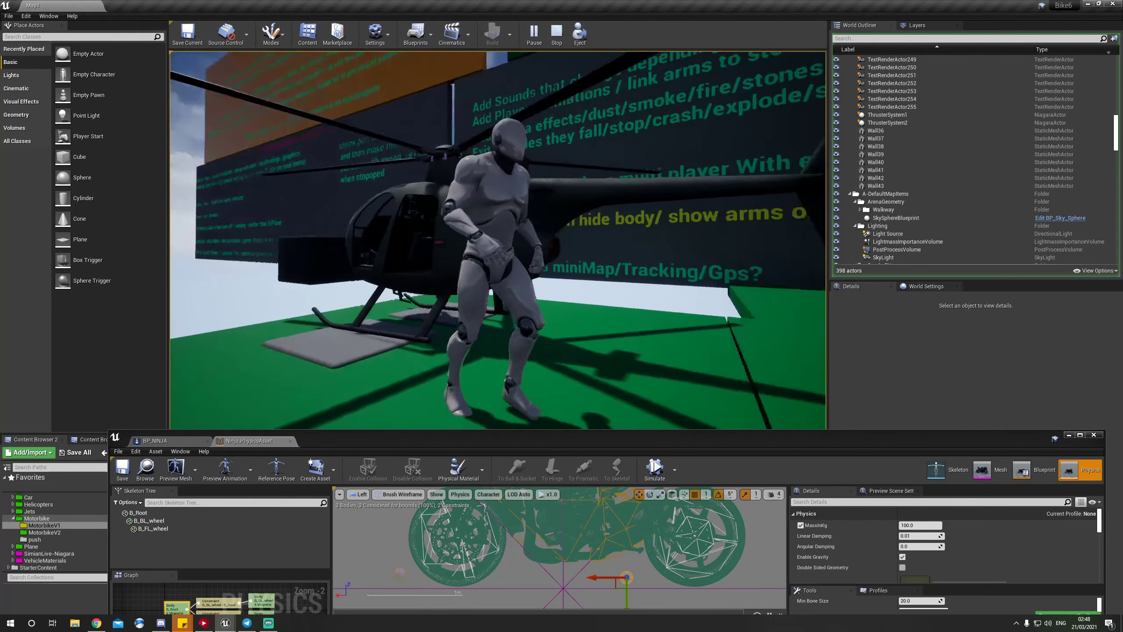
key("f")
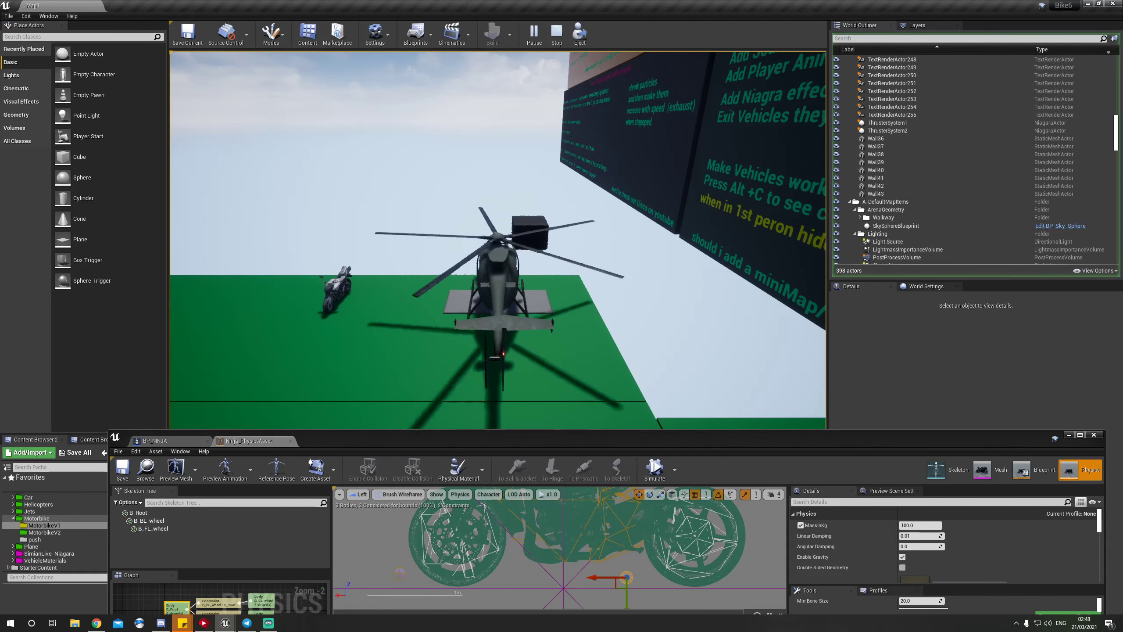
key("f")
Step: Run to the helicopter door, re-board, lift off, then exit toward the cars
key("w")
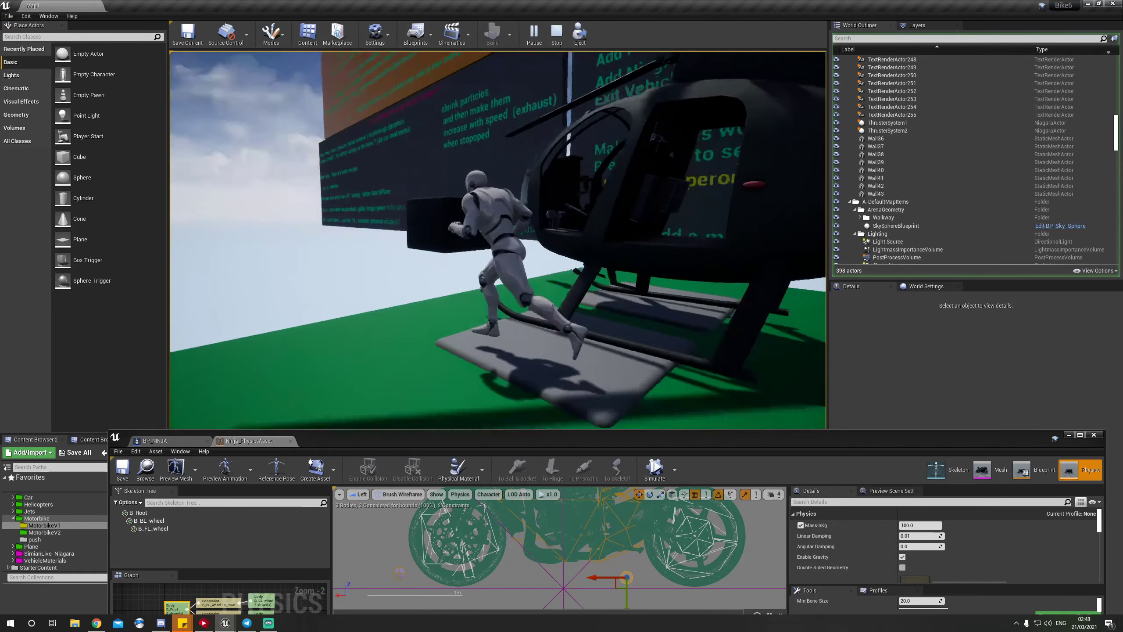
key("w")
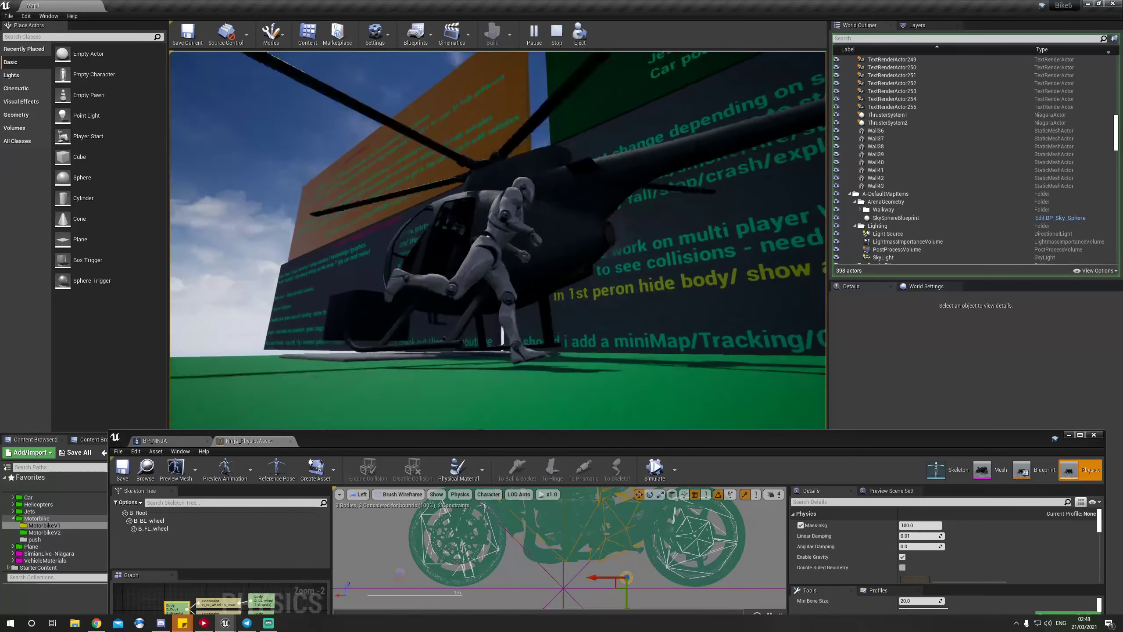
key("f")
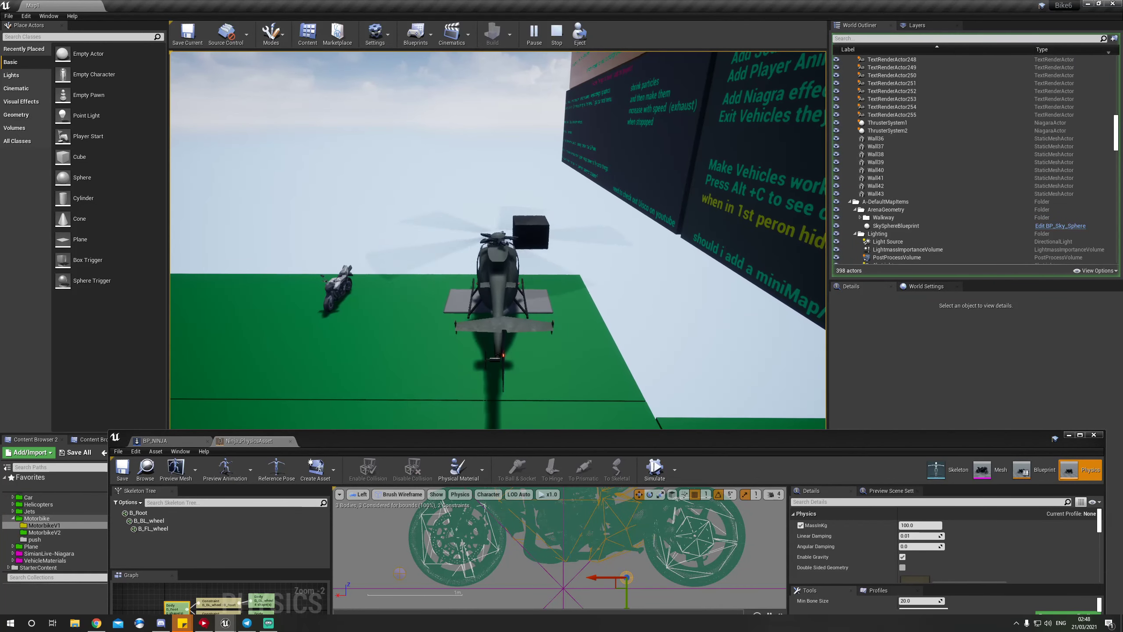
key("space")
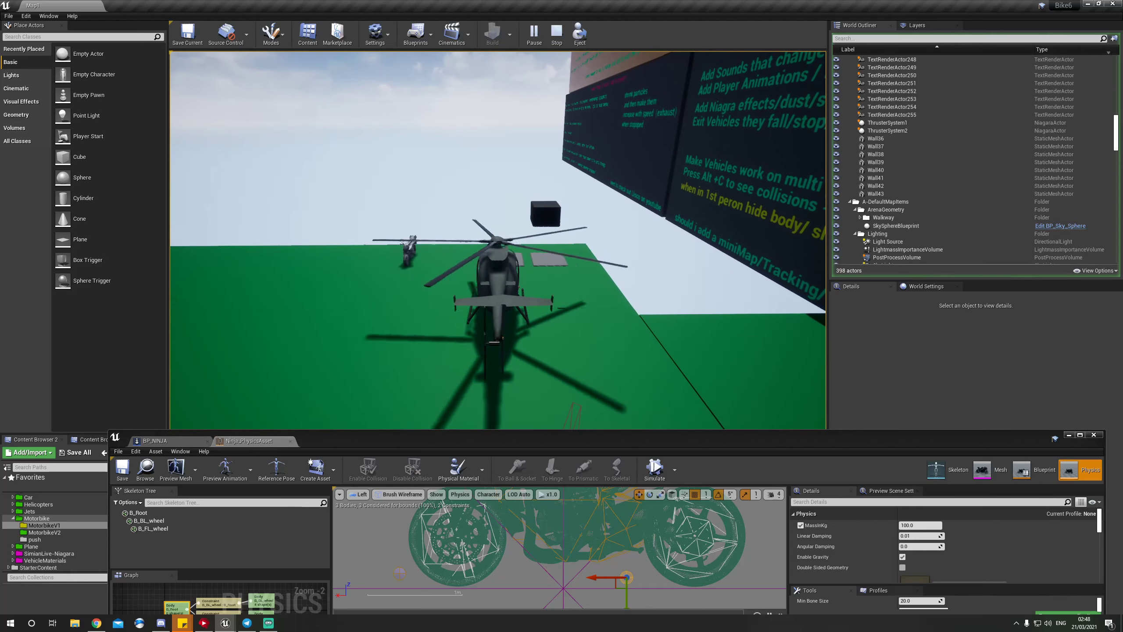
key("e")
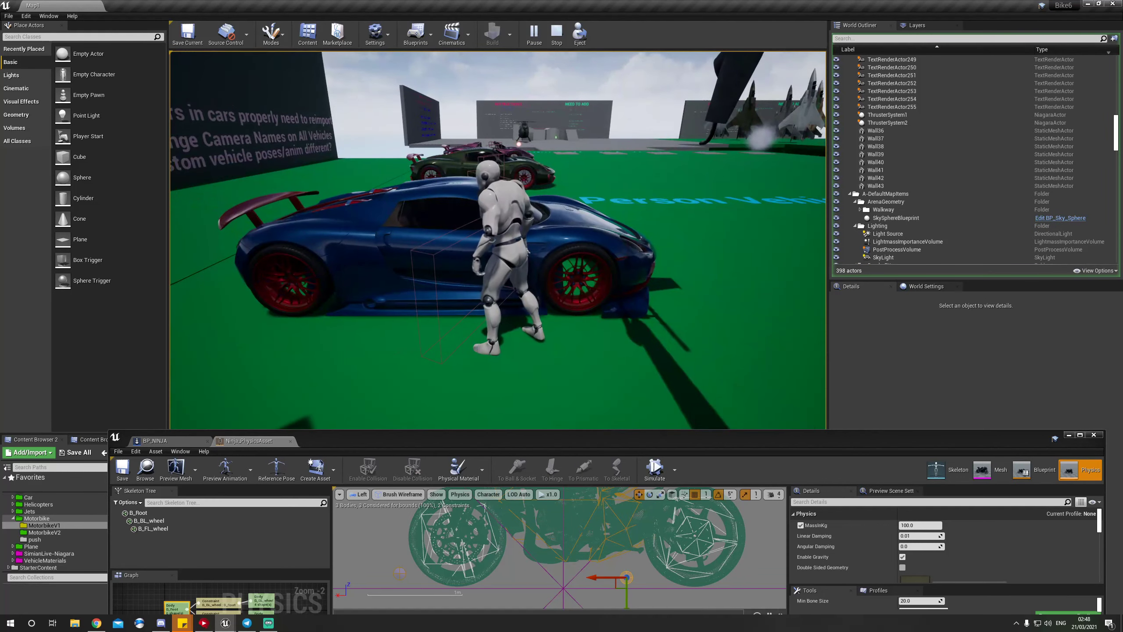
Step: Get into the blue sports car to switch to its driving camera
key("e")
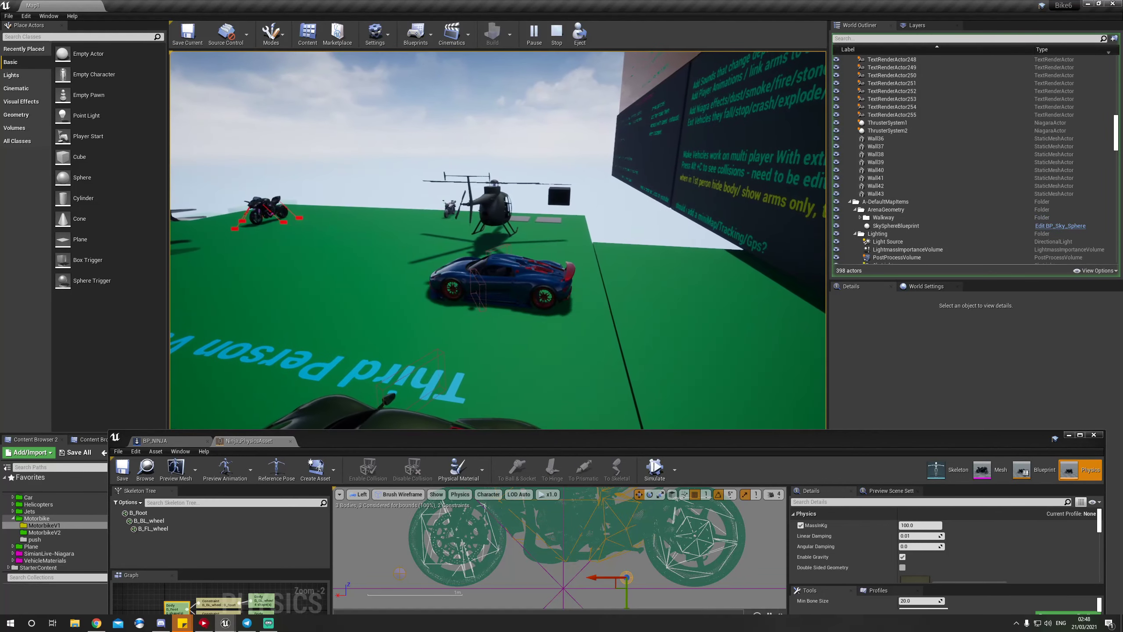